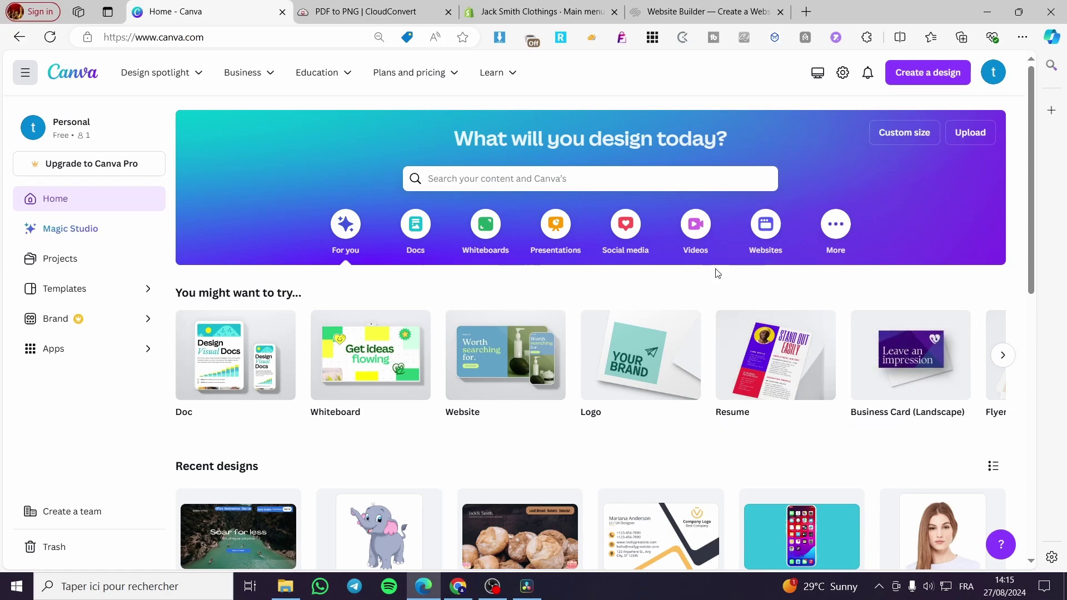
- Create a custom-size blank design of 2000 × 2000 px
click(928, 73)
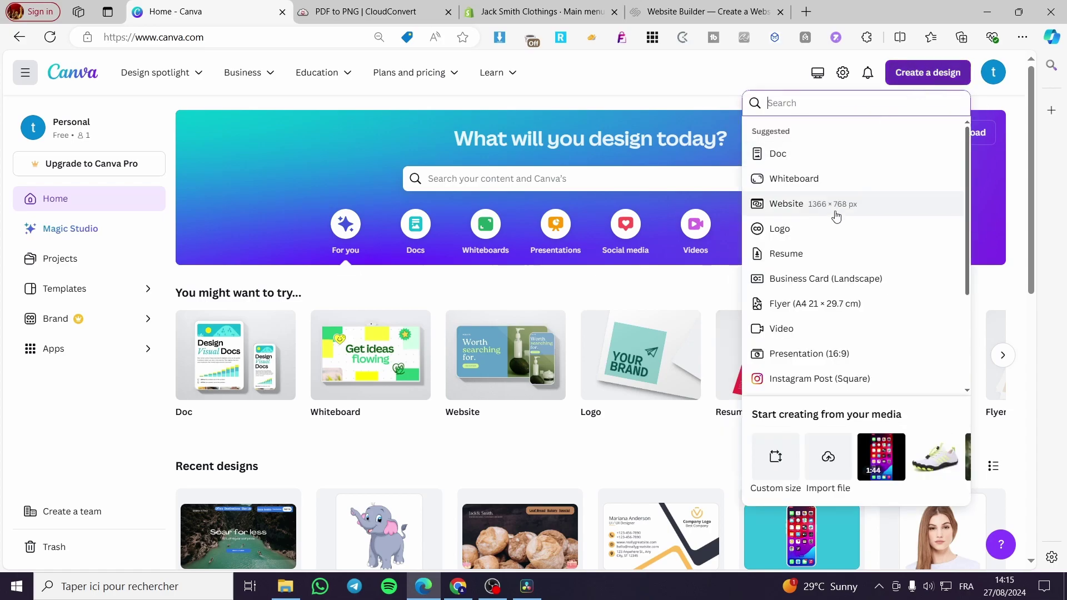
click(778, 456)
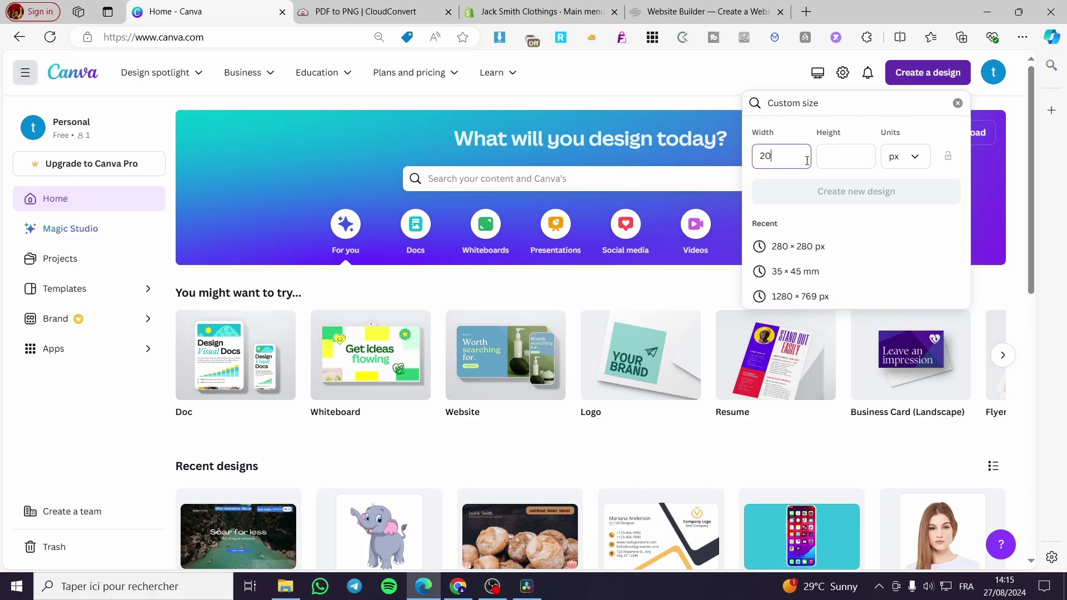
click(844, 161)
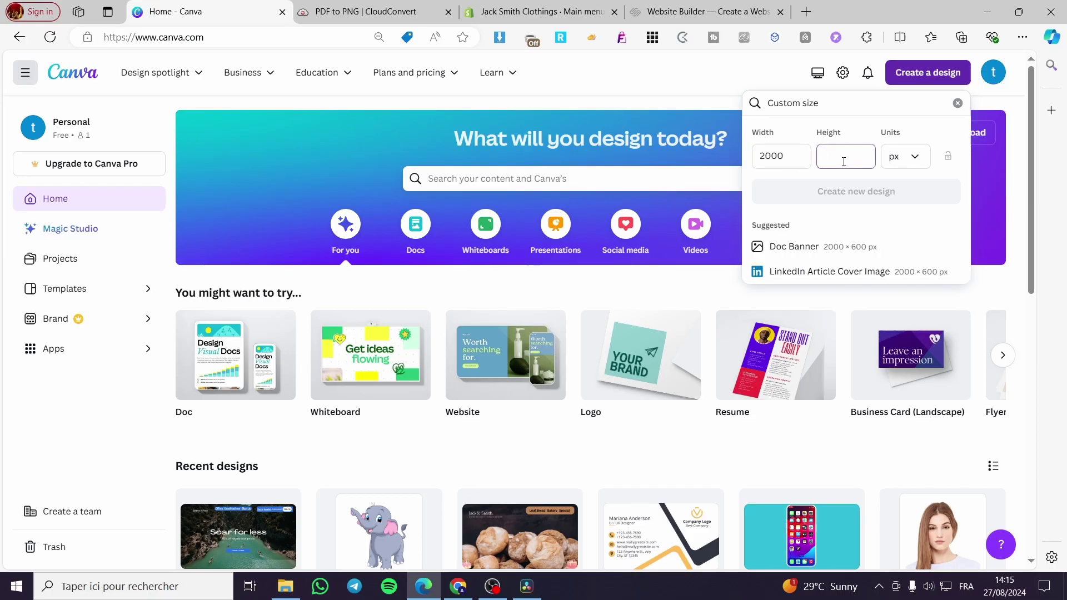
text(2000)
click(862, 194)
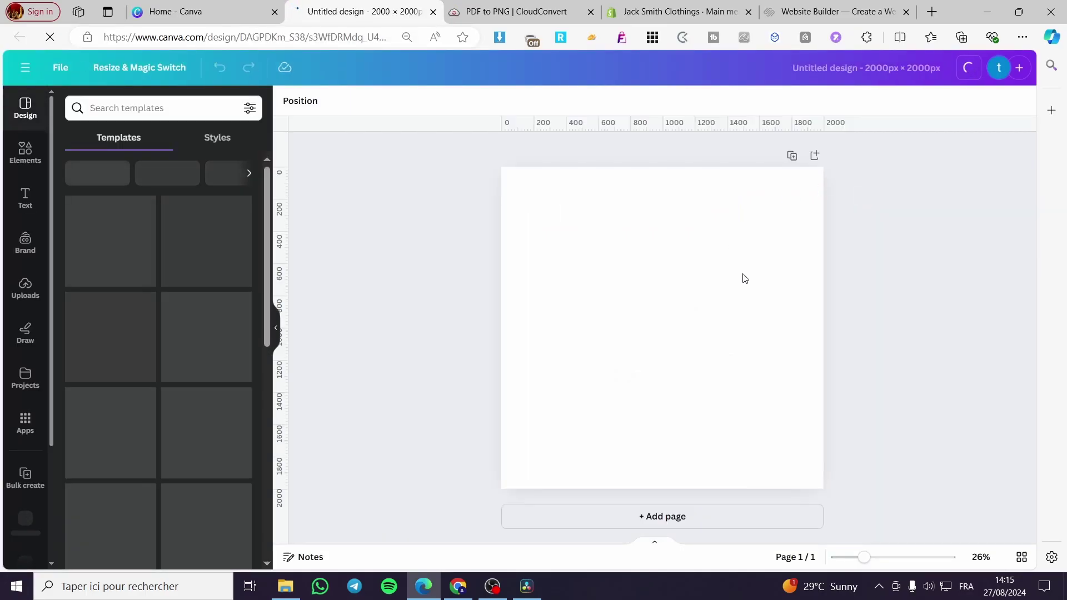
- Apply the coconut cosmetics logo template on a white background and delete 'since 2023'
click(636, 257)
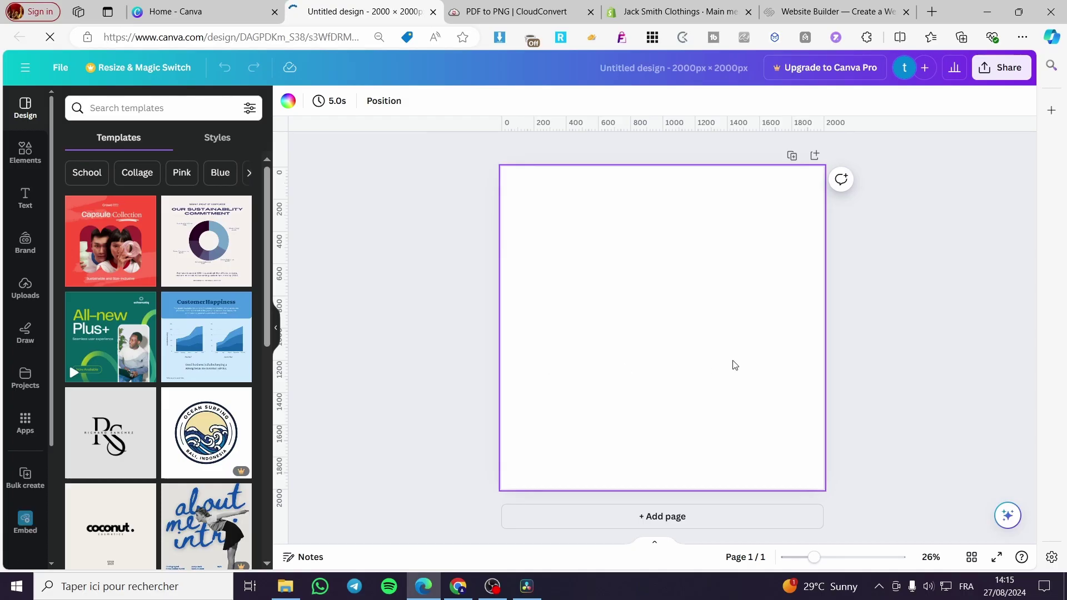
click(114, 517)
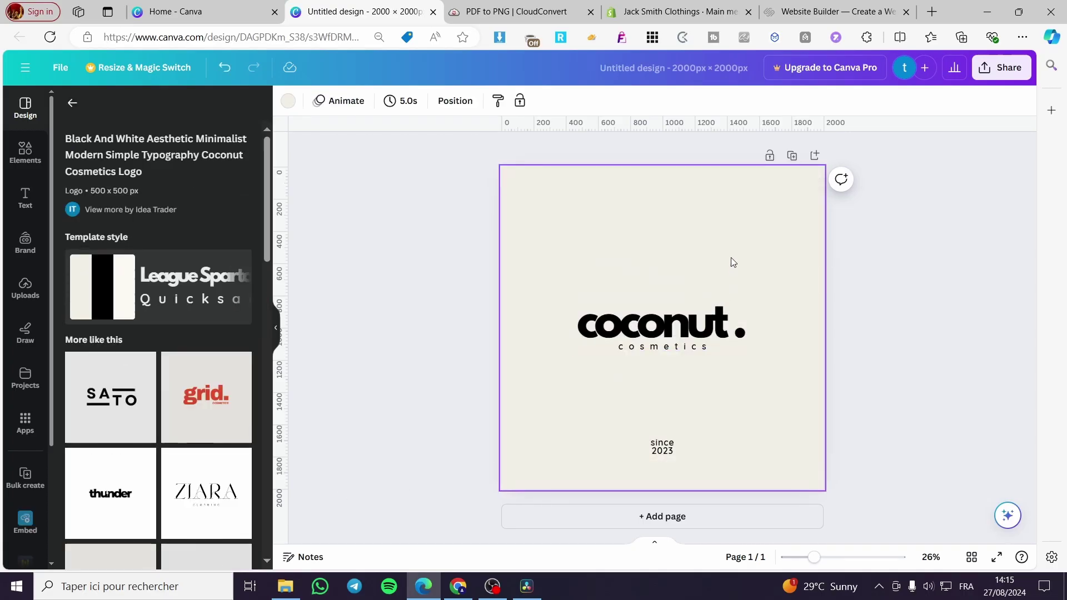
key(Delete)
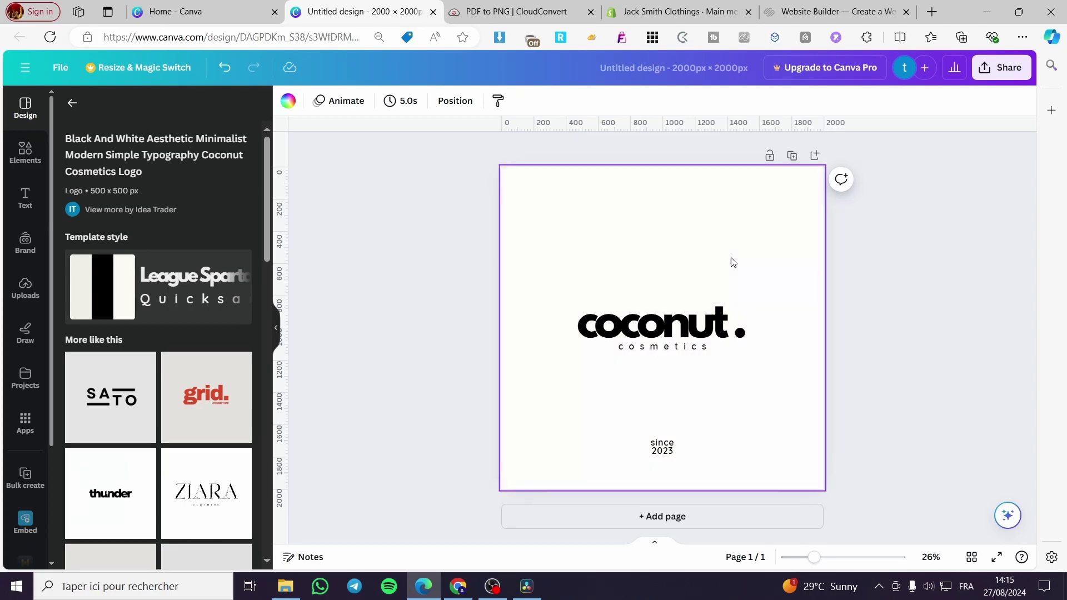
click(663, 448)
key(Delete)
- Enlarge 'coconut.' to size 250 and 'cosmetics' to 52, centring both on the page
click(739, 344)
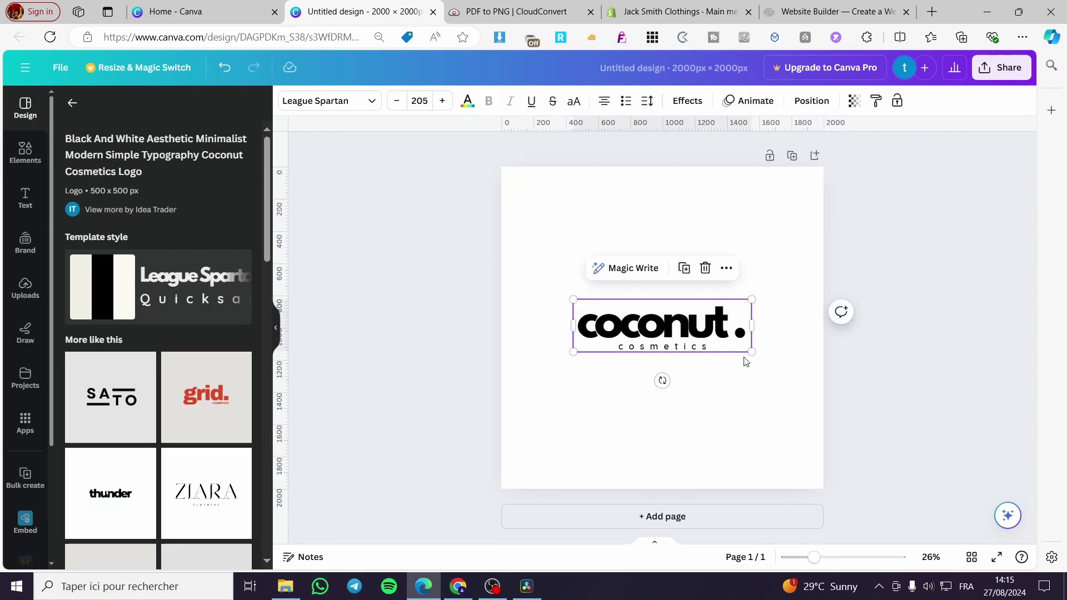
drag(752, 350, 769, 422)
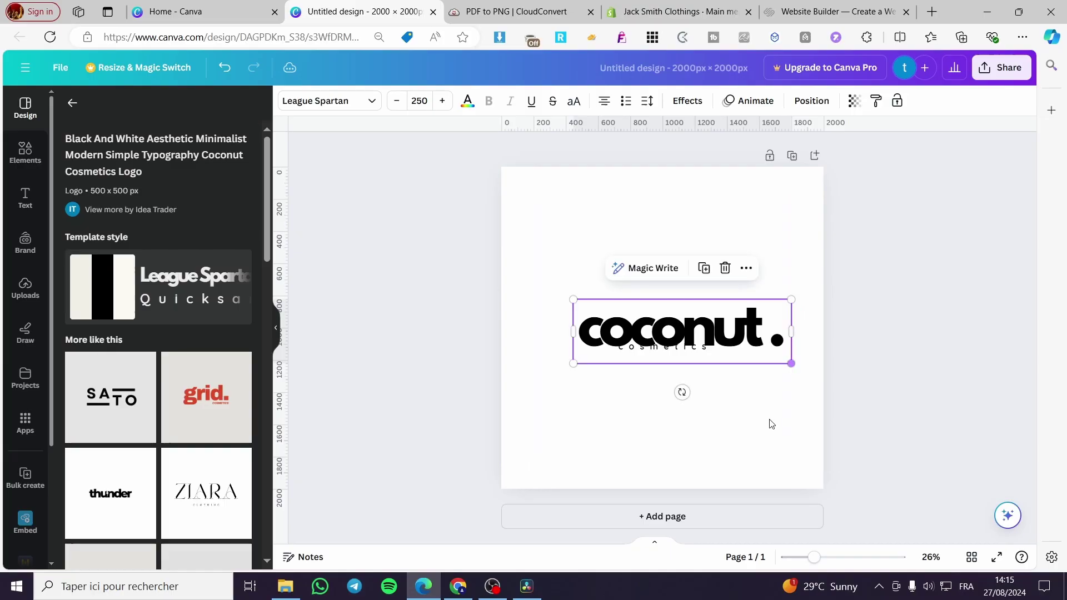
drag(717, 329, 698, 328)
click(691, 347)
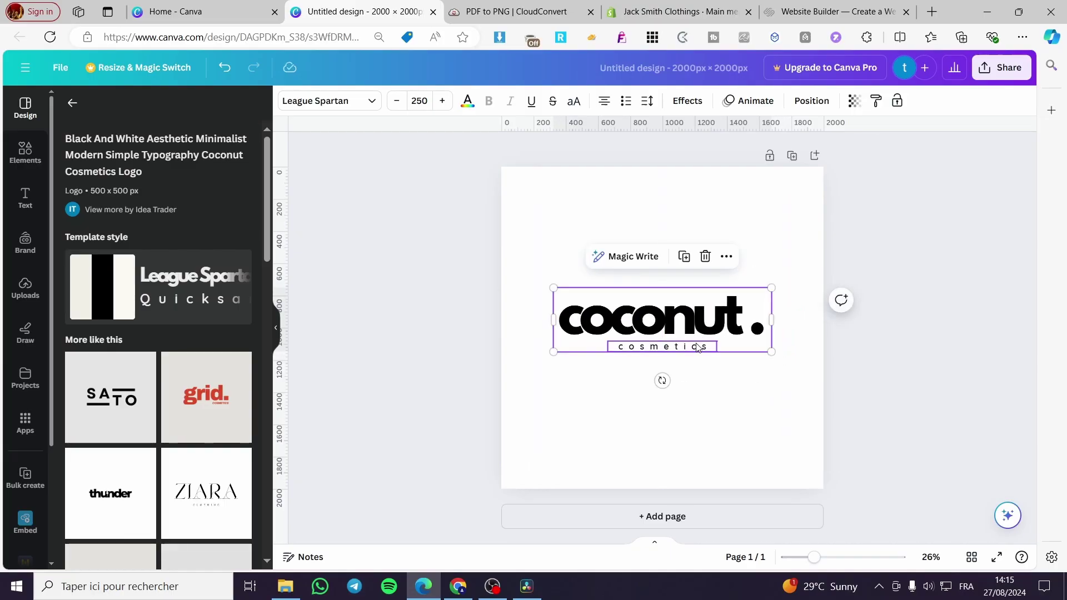
drag(608, 342, 580, 338)
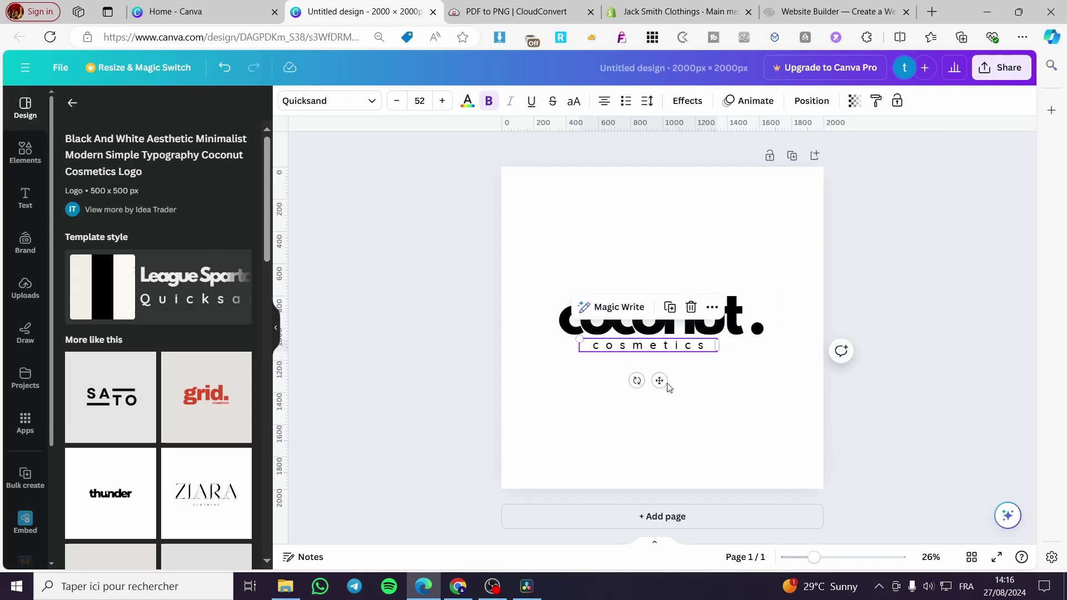
drag(663, 384, 655, 351)
mouse_move(704, 319)
mouse_down()
mouse_move(719, 319)
mouse_move(704, 319)
mouse_up()
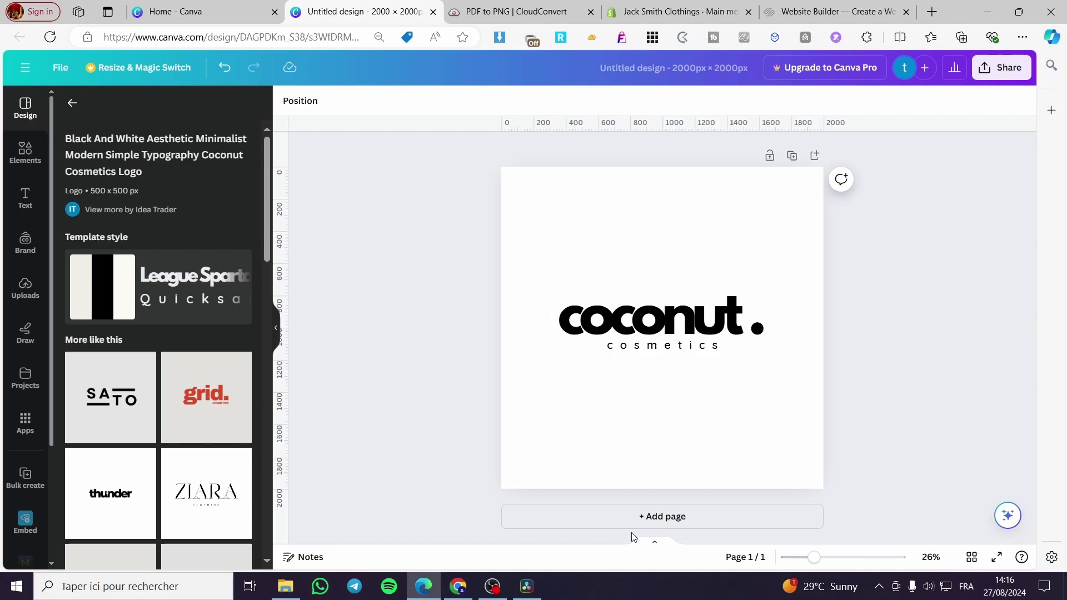
- Download the logo as a PDF Print file with RGB colour profile, Untitled design.pdf
click(998, 76)
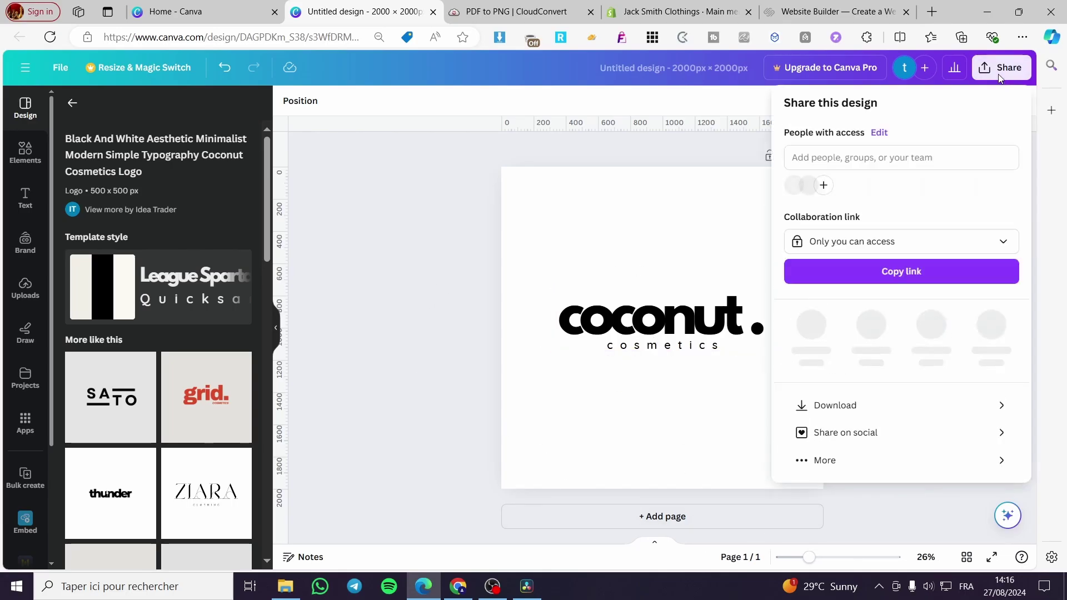
click(889, 398)
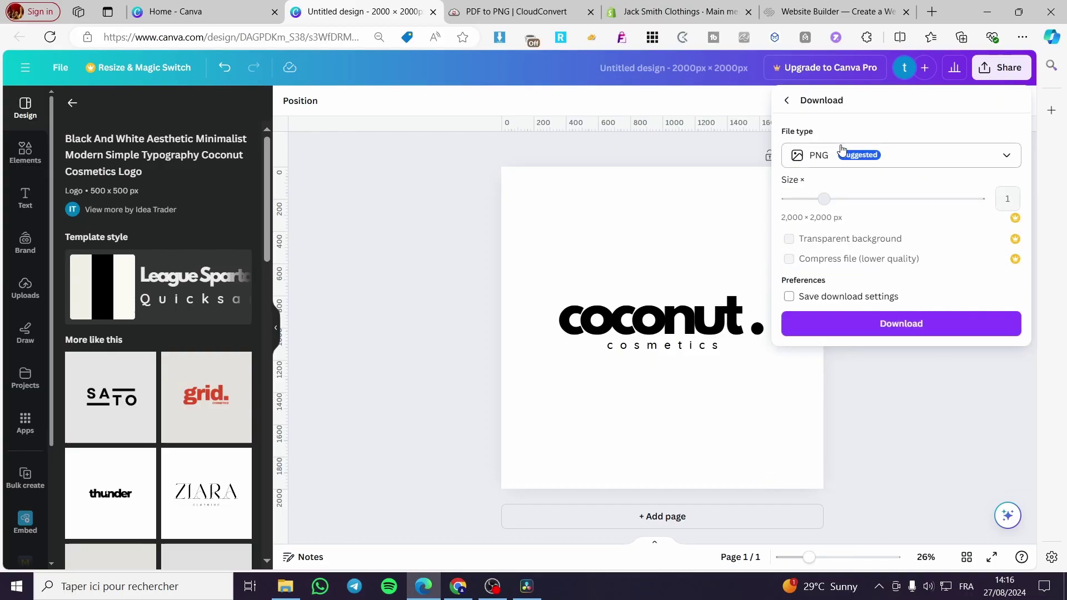
click(968, 159)
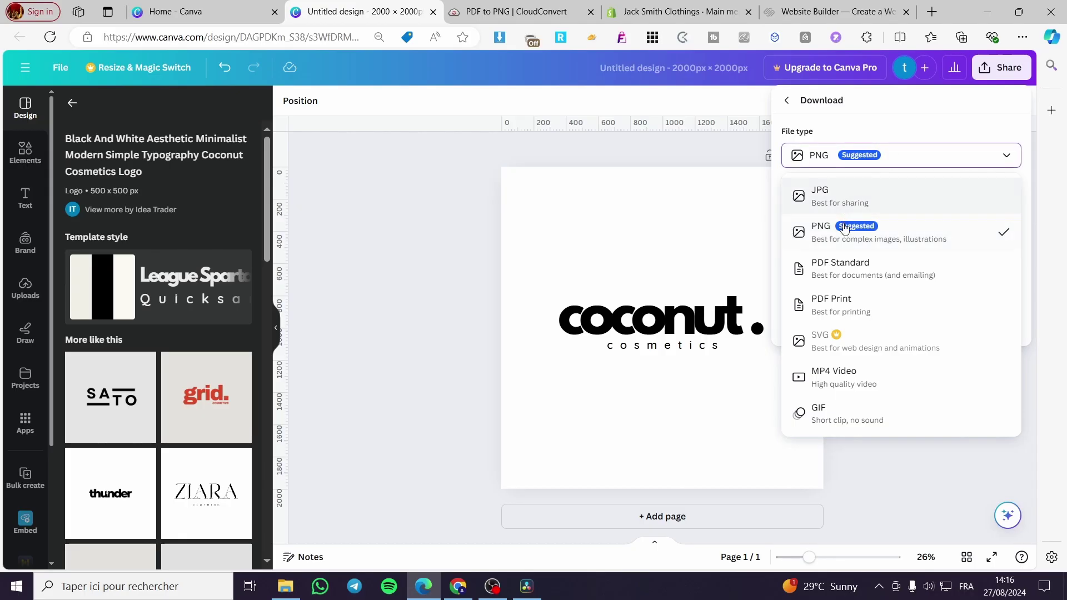
click(944, 316)
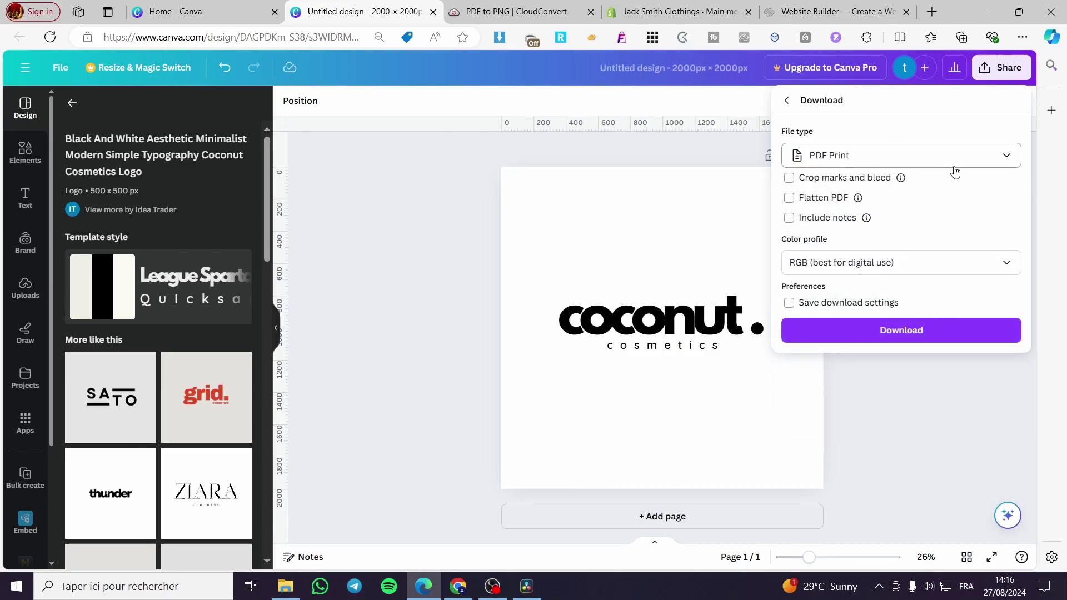
click(915, 263)
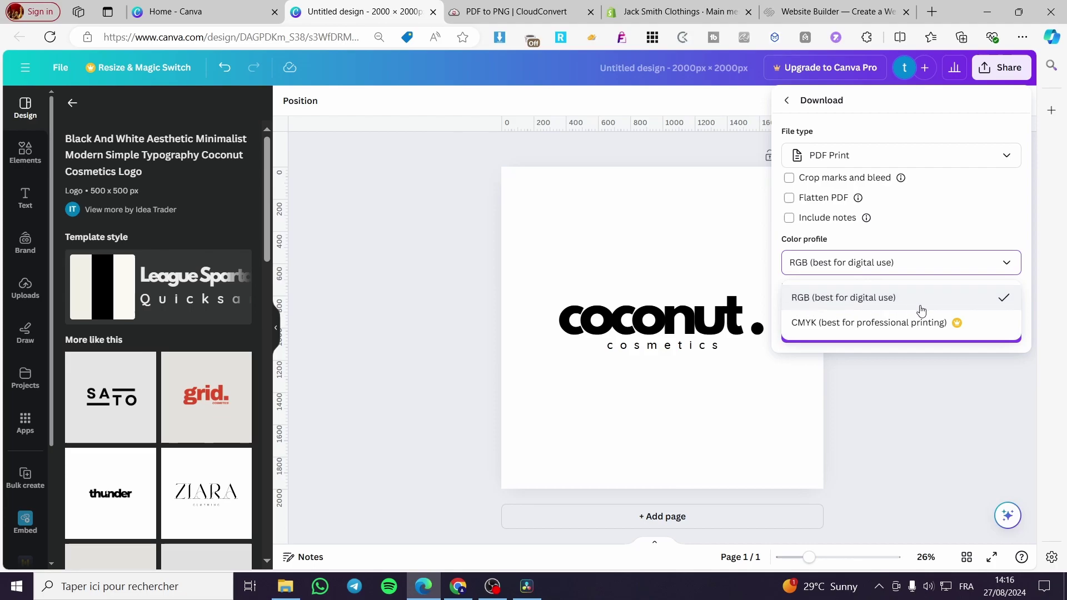
click(948, 308)
click(912, 334)
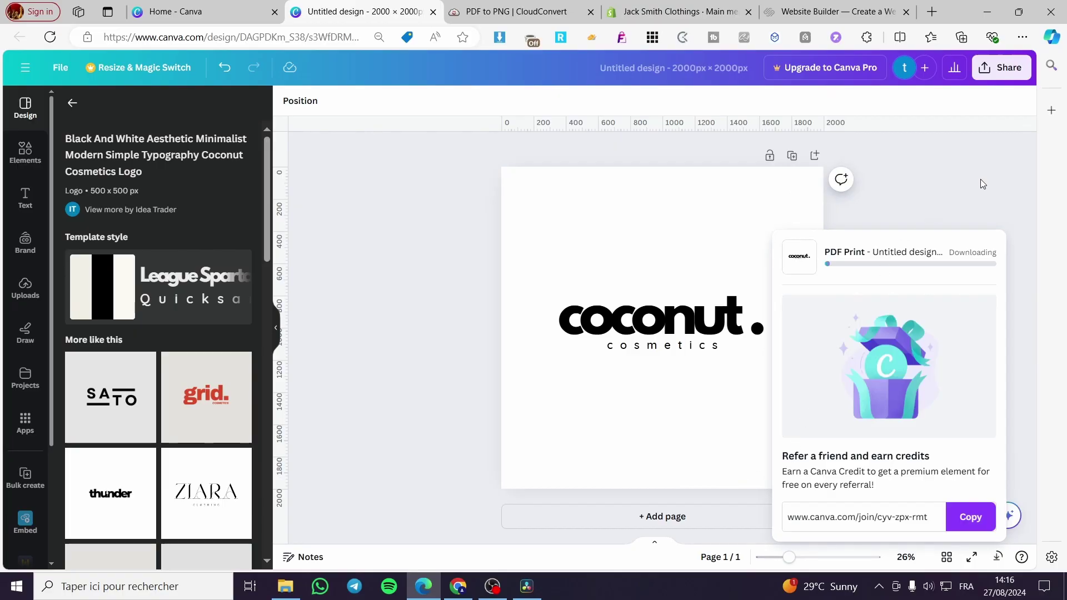
click(1009, 166)
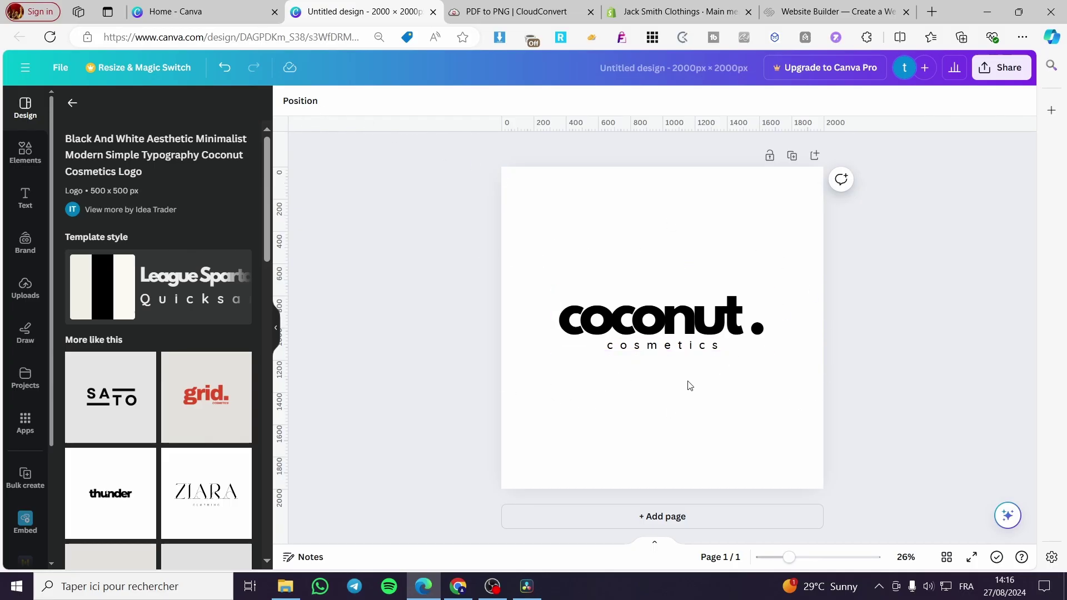
- Upload Untitled design.pdf to CloudConvert's PDF to PNG converter, convert it, and download the PNG
click(479, 14)
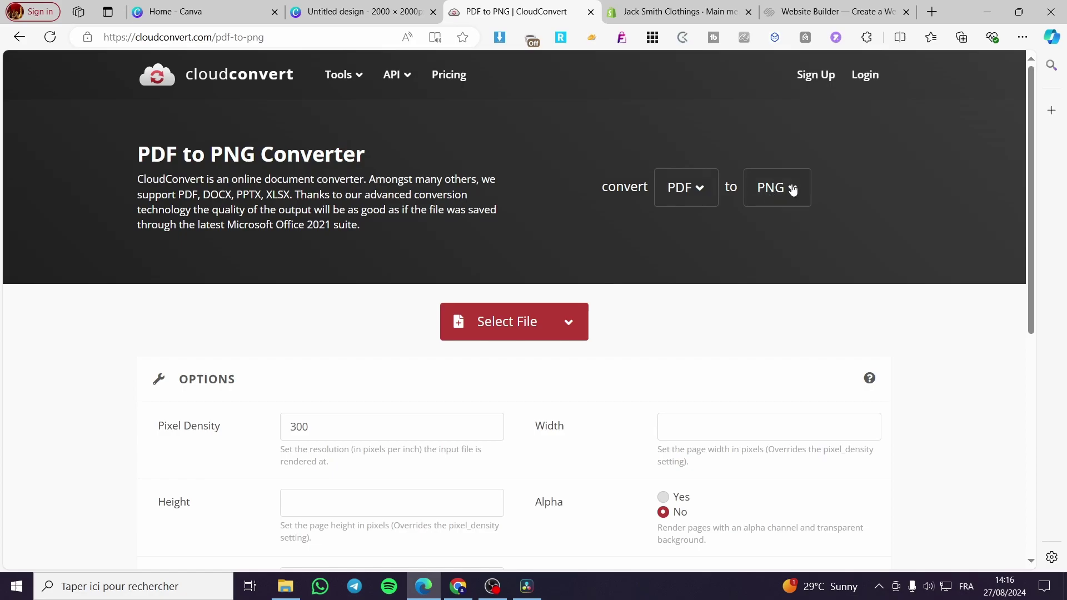
click(521, 323)
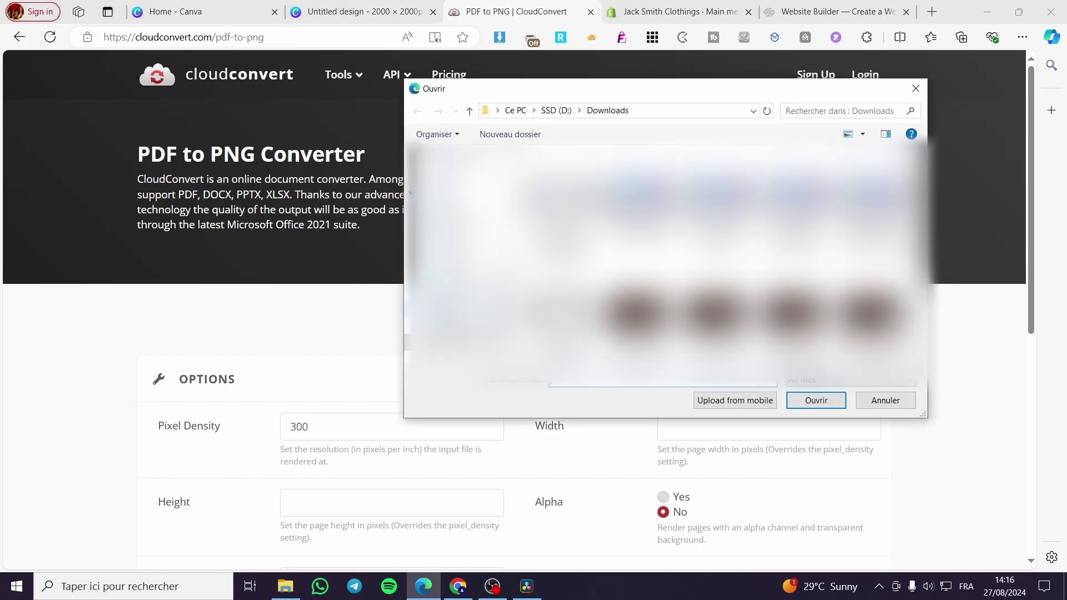
scroll(667, 250, down, 3)
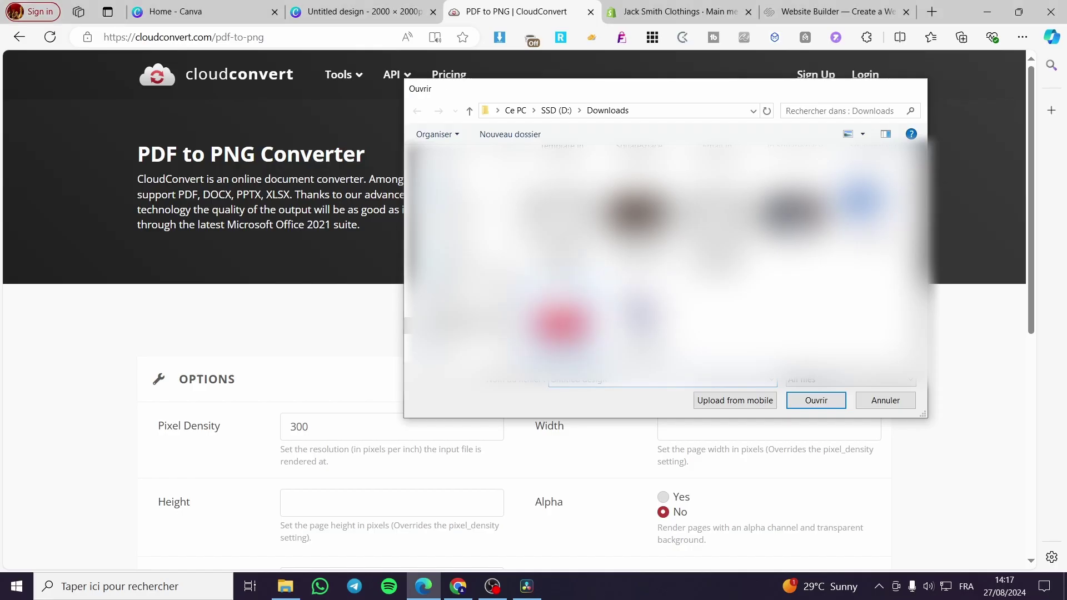
double_click(559, 332)
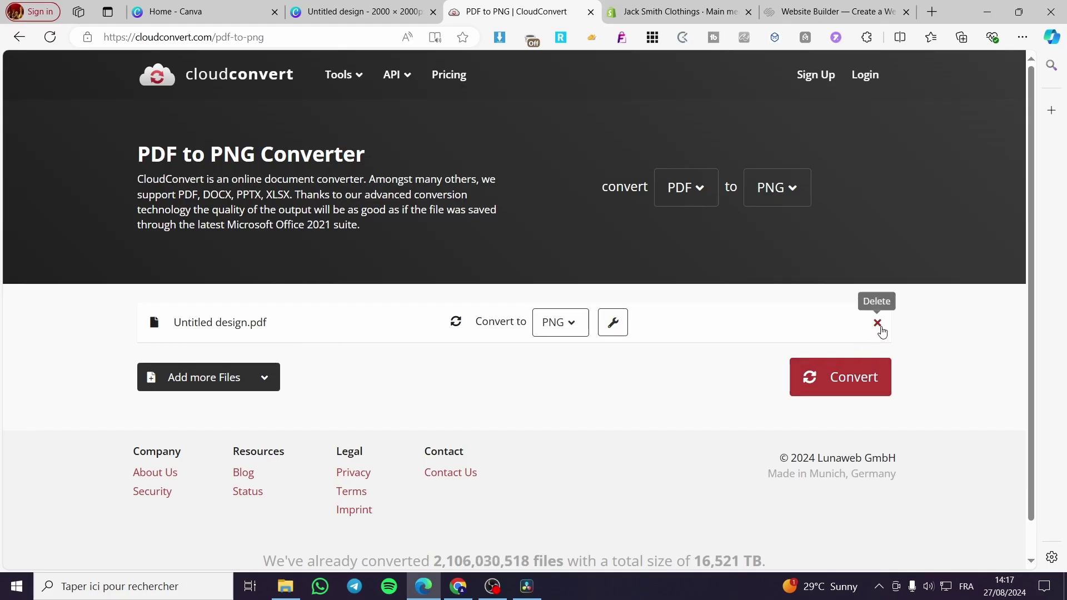
click(853, 387)
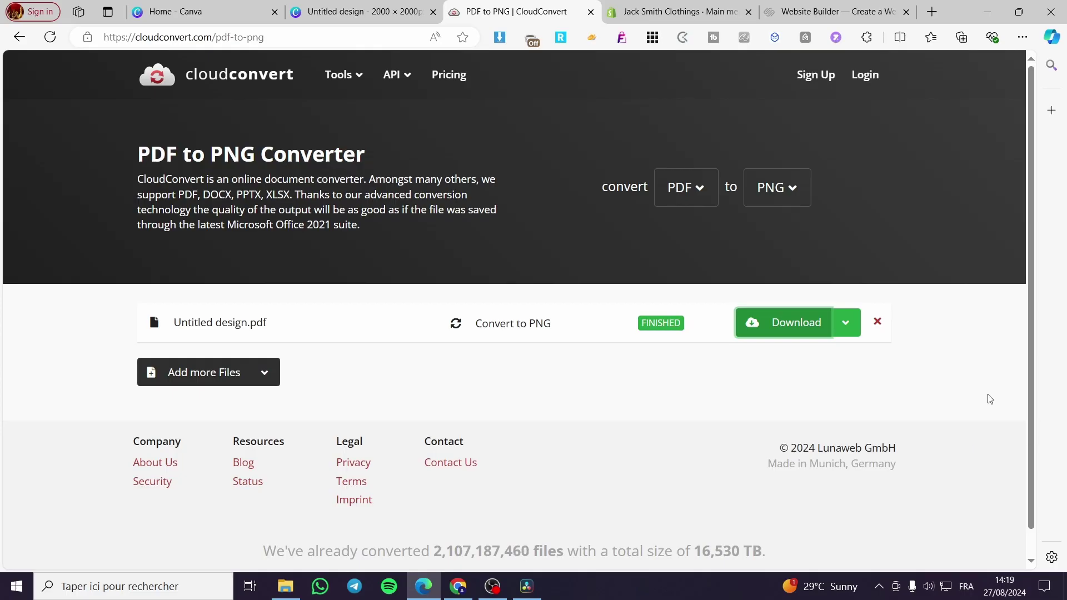
click(787, 327)
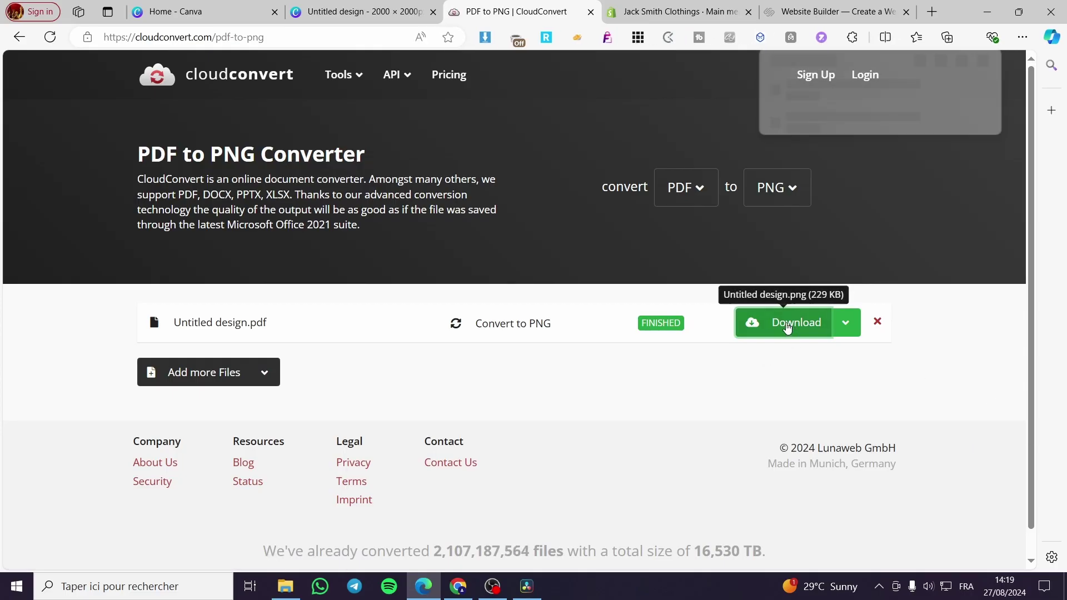
- Check in Photos that the downloaded PNG is 6250 × 6250 at 300 ppp, then close it
click(915, 204)
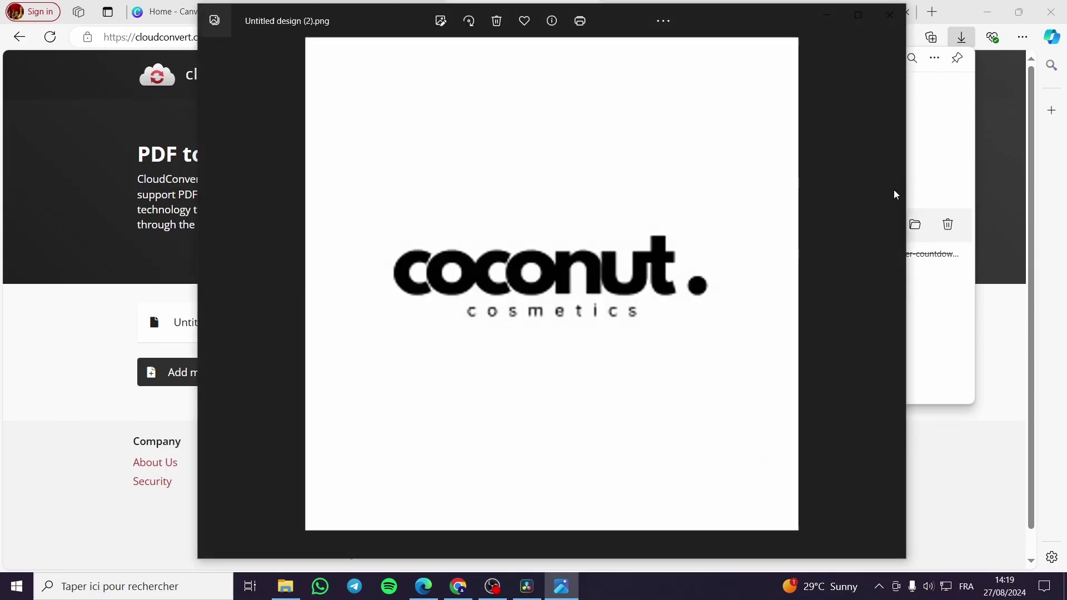
click(552, 20)
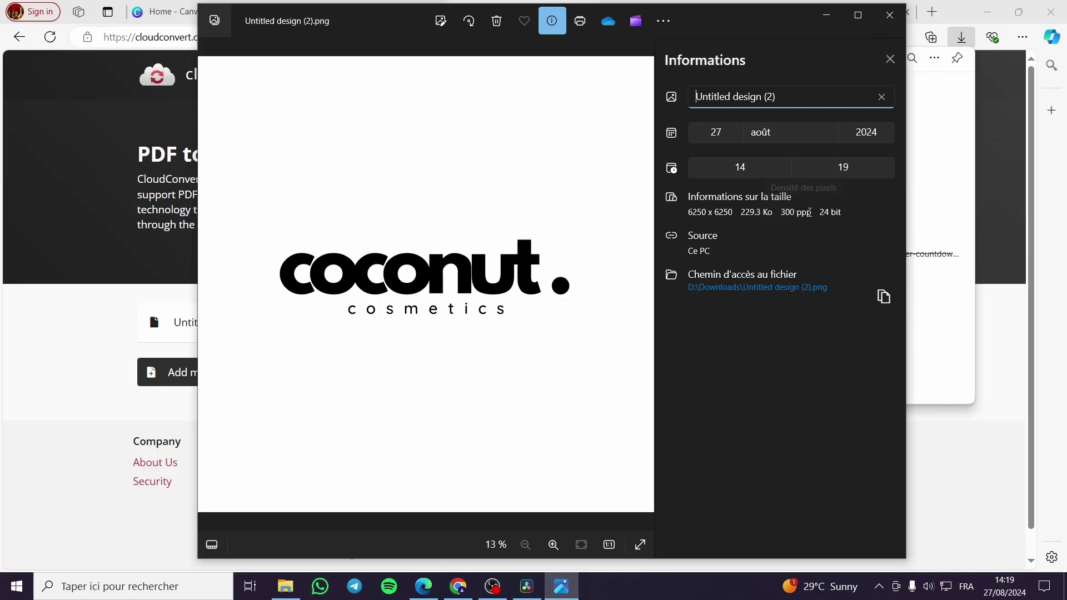
click(890, 15)
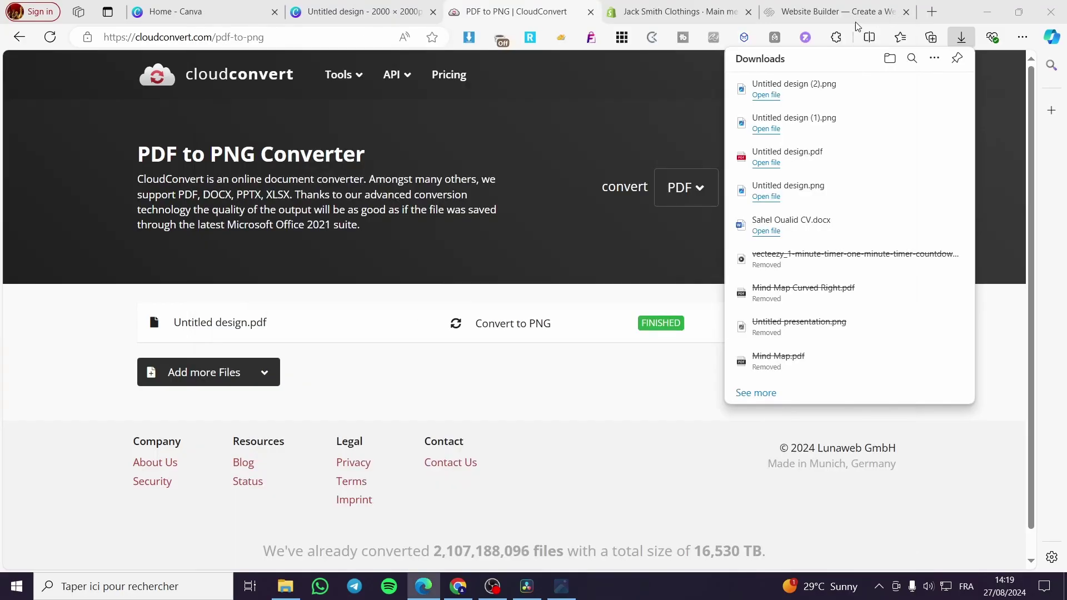
- Delete the finished job on the converter home page and choose PDF as the source format
click(654, 382)
key(alt+Left)
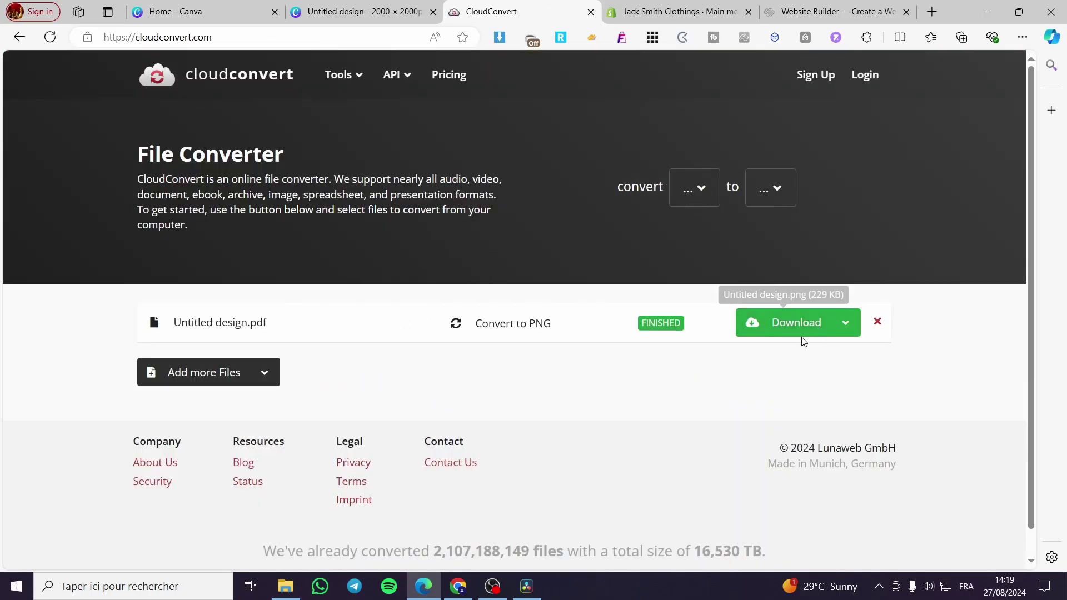
click(878, 323)
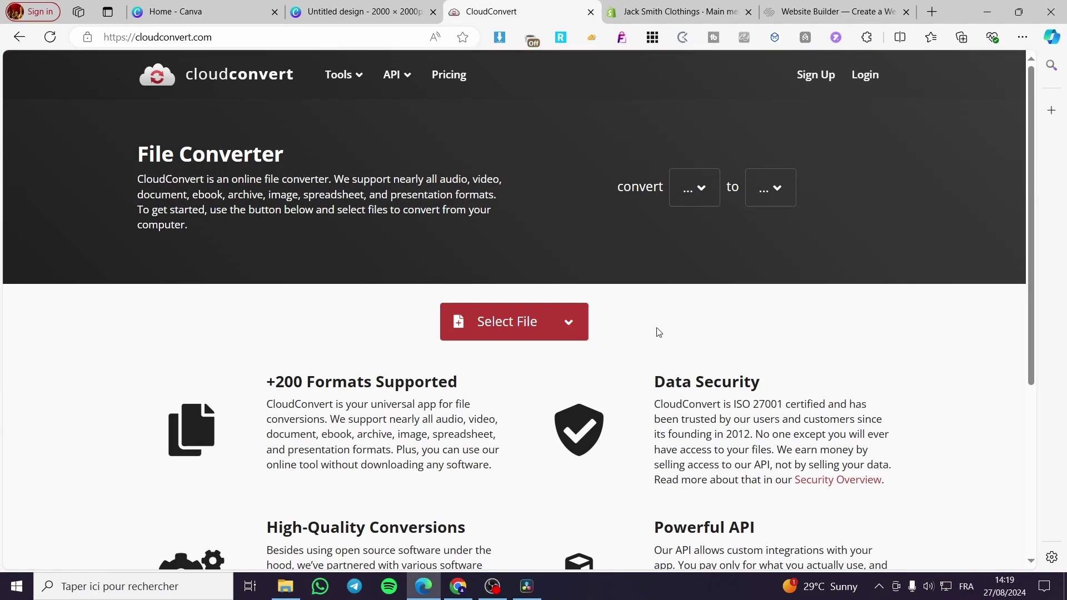
click(701, 192)
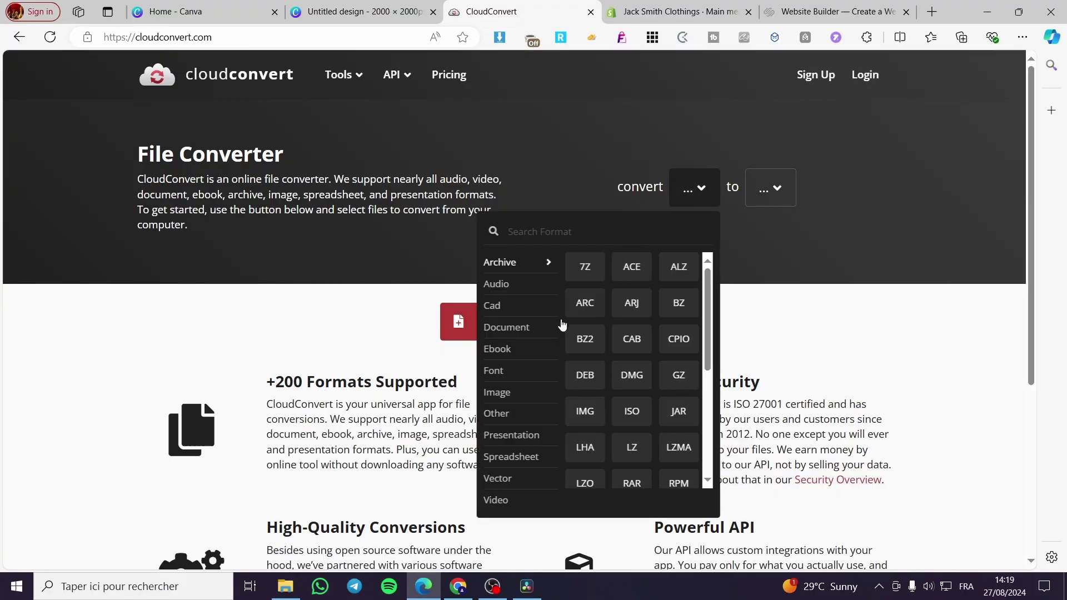
mouse_move(506, 329)
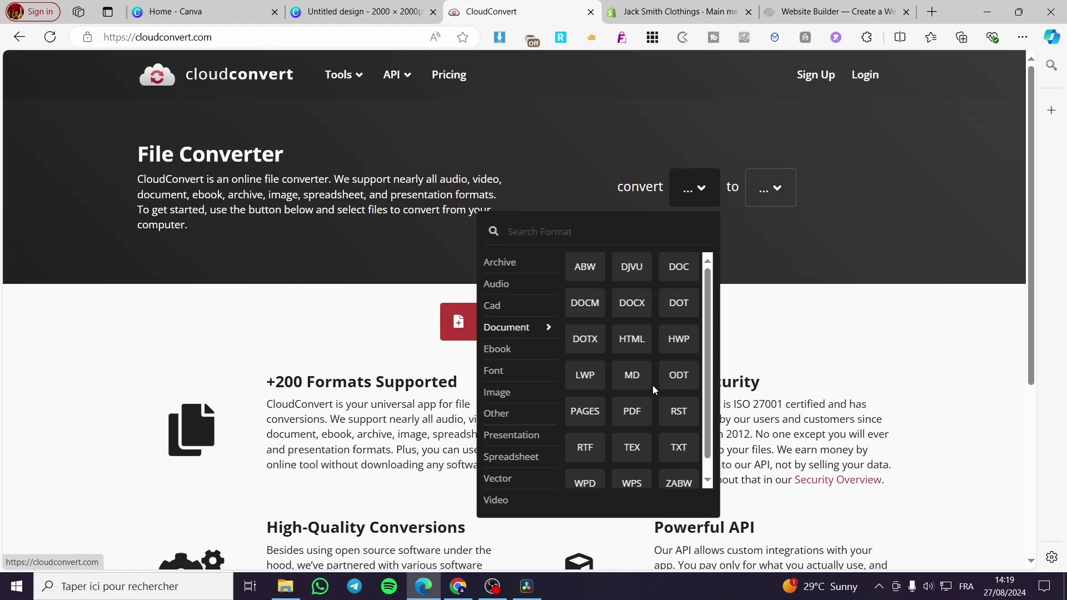
click(632, 412)
- Choose PNG as the target format and keep Pixel Density at 300
click(792, 183)
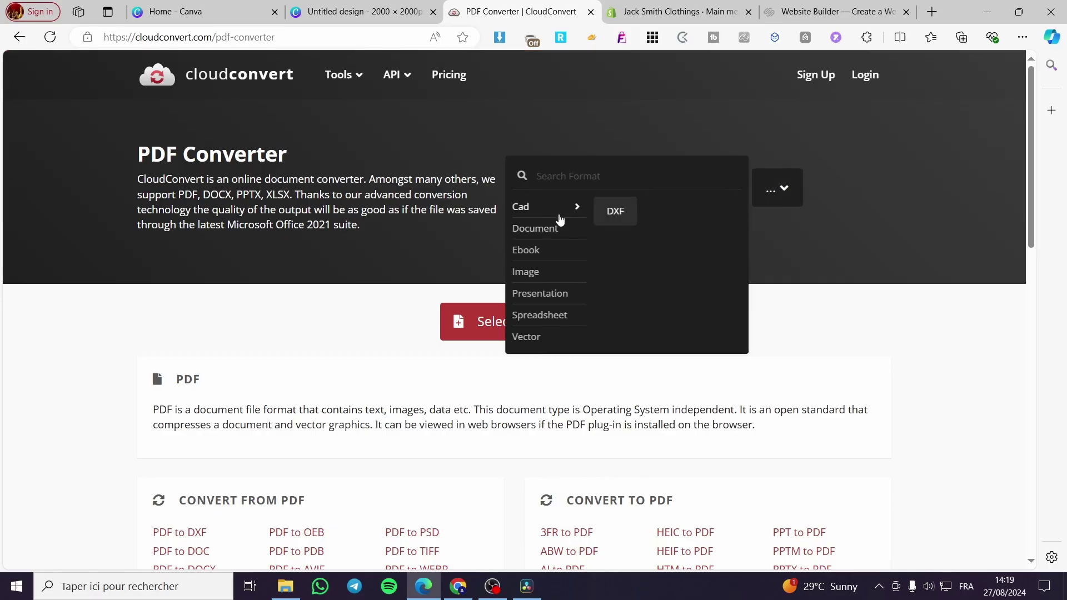
mouse_move(531, 278)
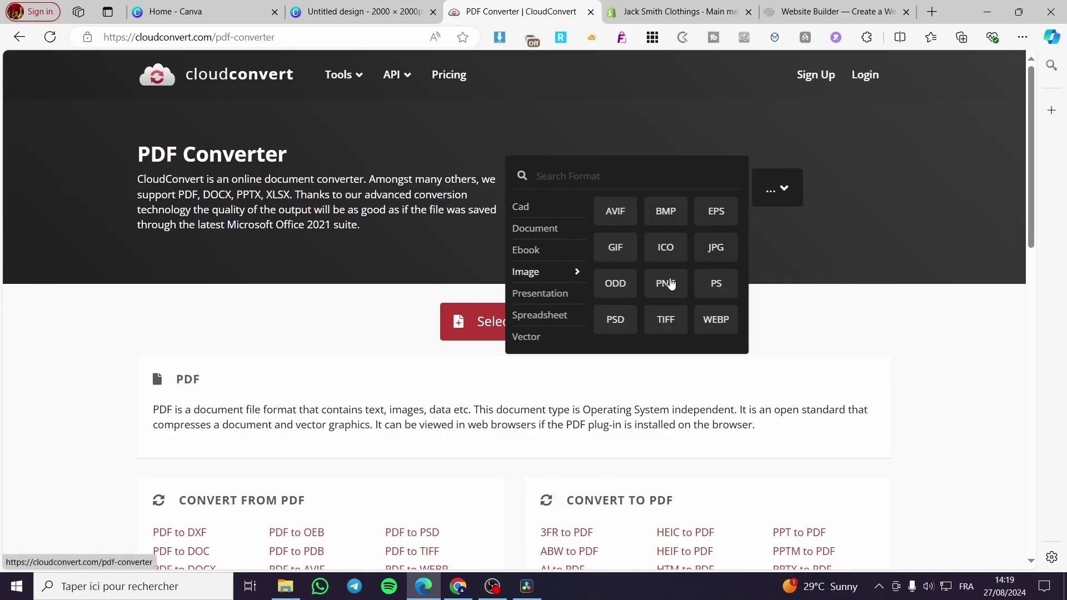
scroll(617, 317, down, 1)
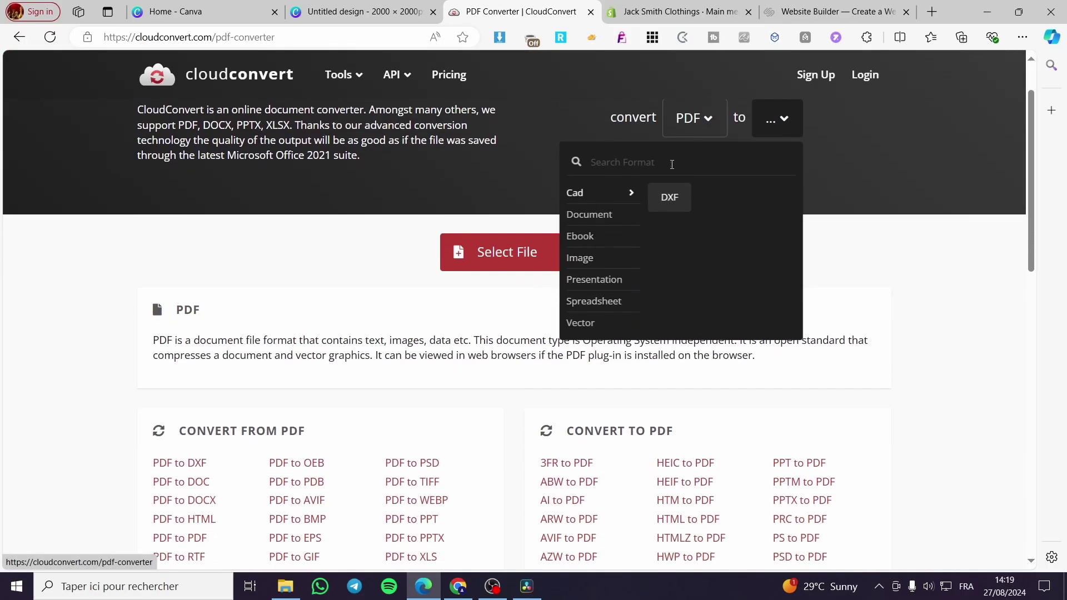
mouse_move(590, 265)
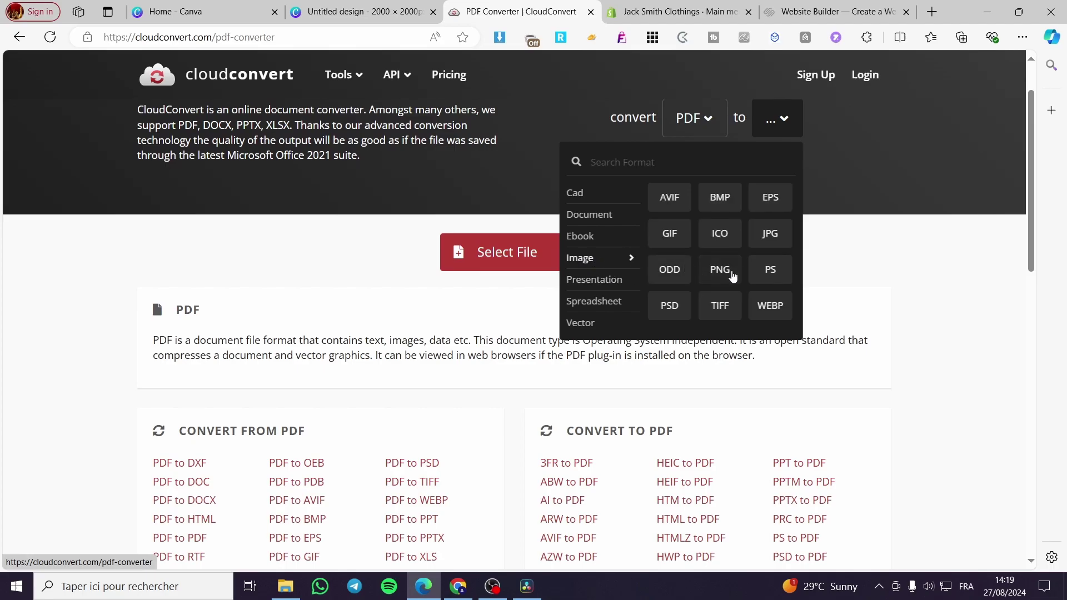
click(720, 269)
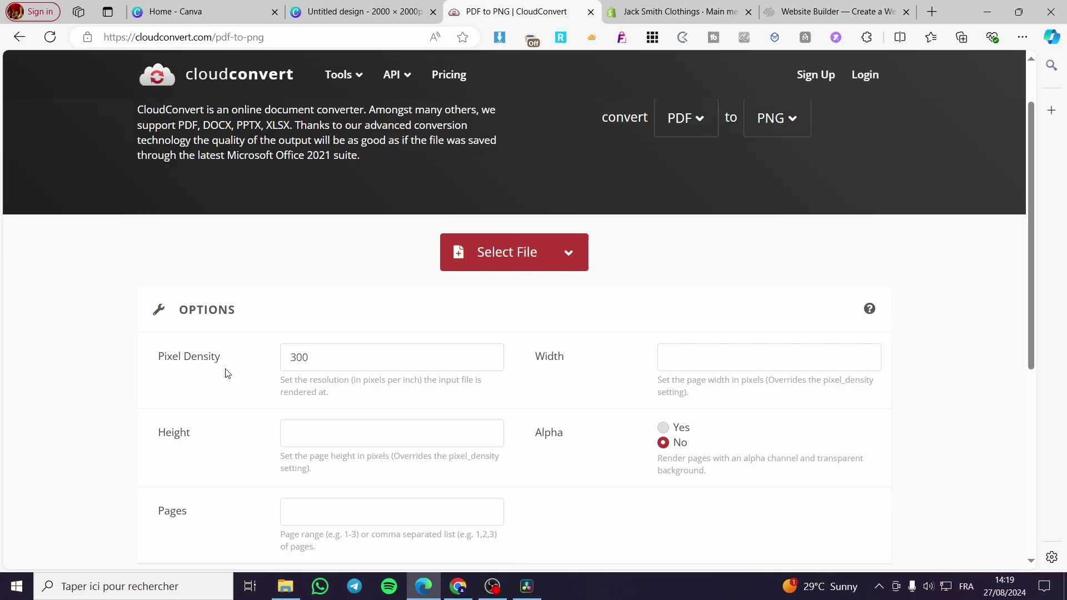
drag(333, 357, 244, 362)
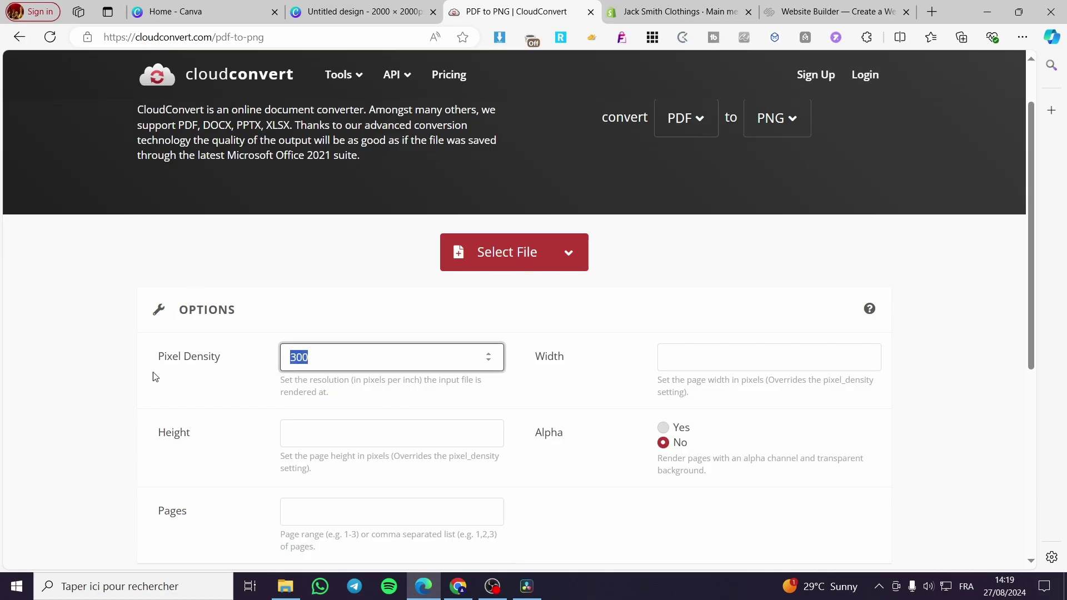
click(81, 334)
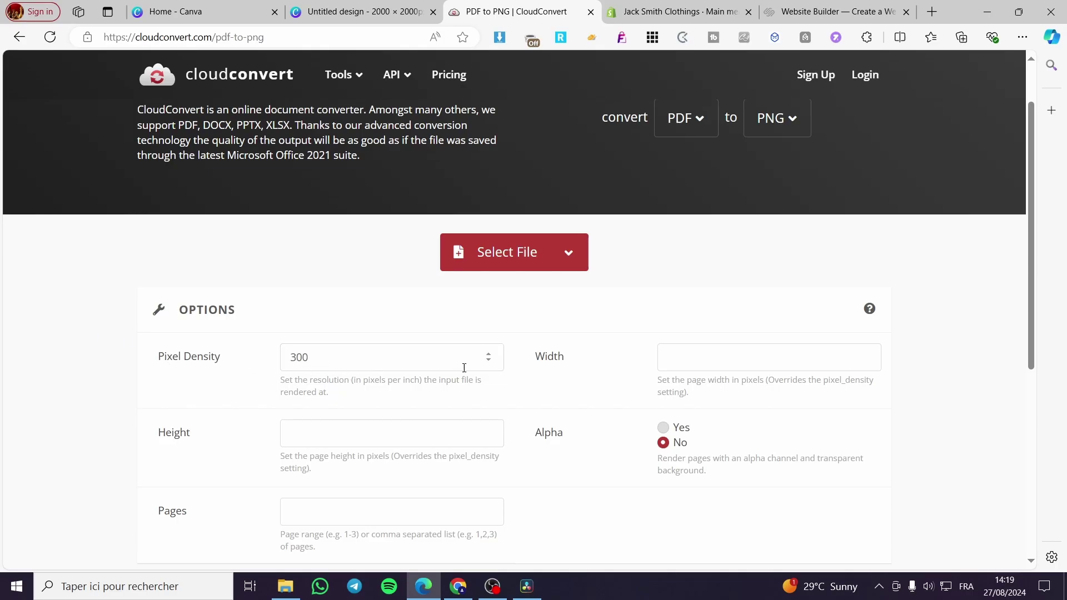
scroll(919, 376, up, 1)
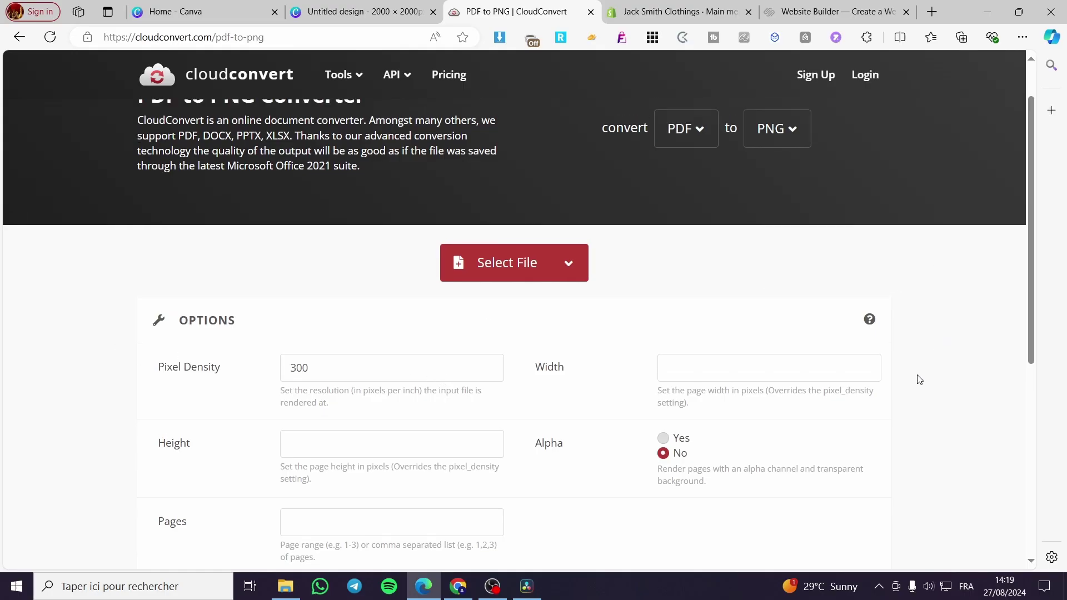